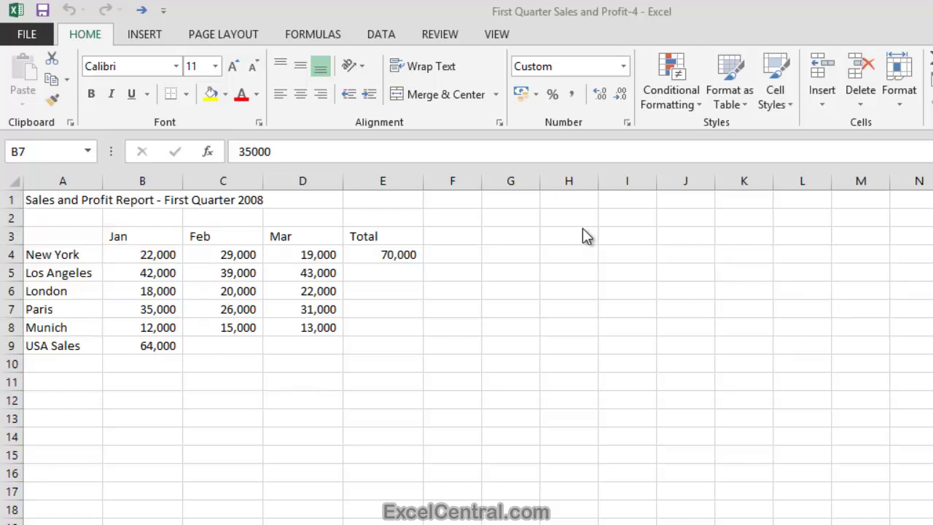
Narrow columns B, C, D and the Total column E around their figures.
{"action": "left_click", "coordinate": [685, 345]}
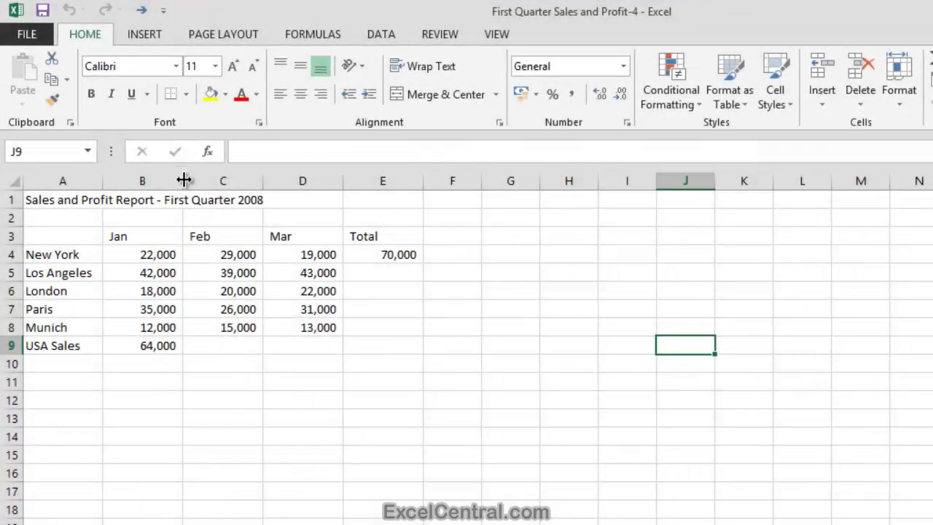
{"action": "mouse_move", "coordinate": [184, 180]}
{"action": "left_mouse_down"}
{"action": "mouse_move", "coordinate": [135, 180]}
{"action": "mouse_move", "coordinate": [179, 180]}
{"action": "mouse_move", "coordinate": [153, 181]}
{"action": "left_mouse_up"}
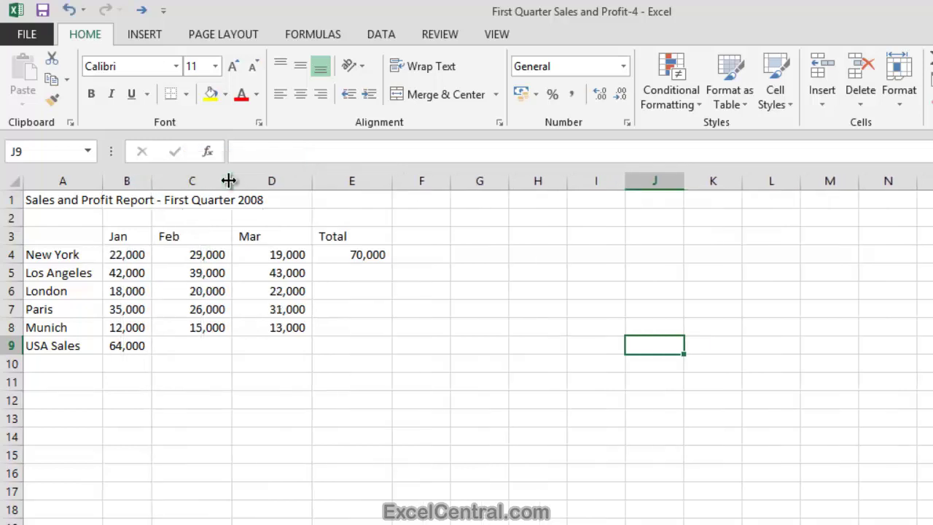
{"action": "left_click_drag", "start_coordinate": [232, 180], "coordinate": [210, 180]}
{"action": "left_click_drag", "start_coordinate": [290, 181], "coordinate": [262, 181]}
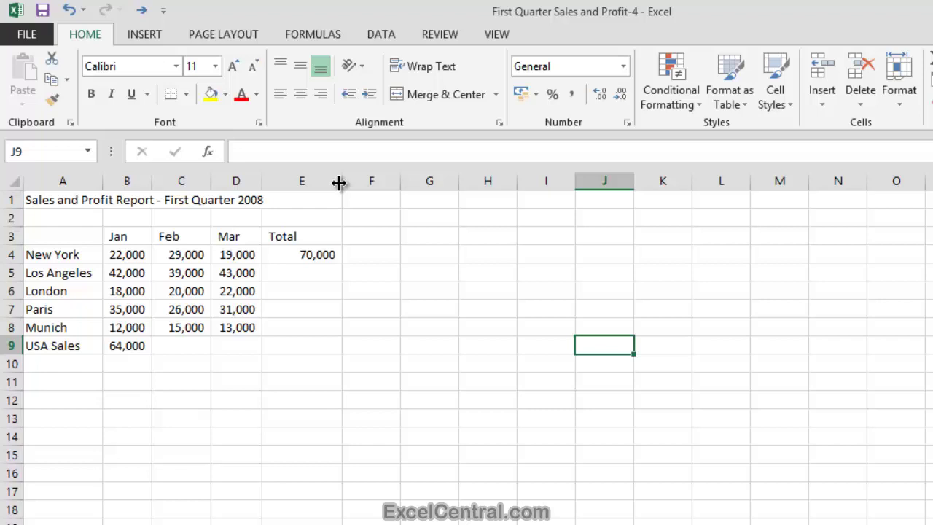
{"action": "mouse_move", "coordinate": [339, 181]}
{"action": "left_mouse_down"}
{"action": "mouse_move", "coordinate": [304, 181]}
{"action": "mouse_move", "coordinate": [319, 181]}
{"action": "left_mouse_up"}
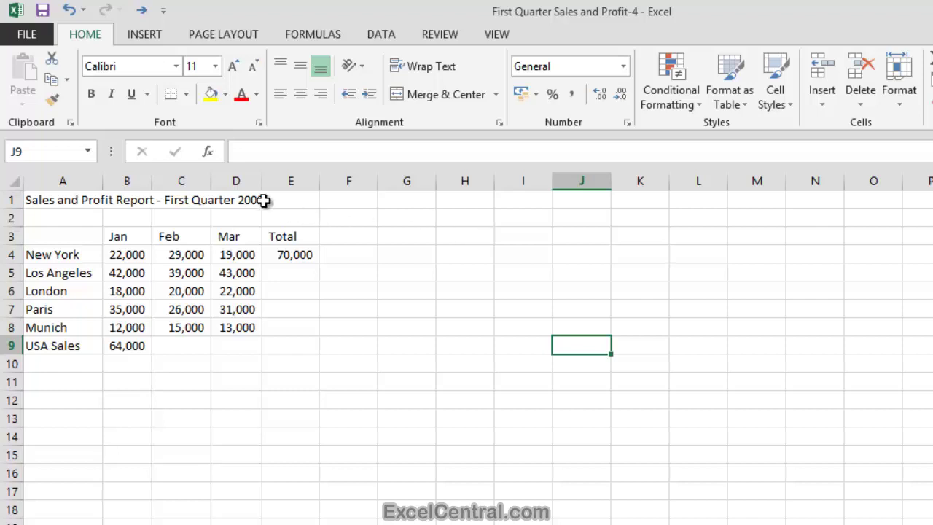
Widen columns B and E, then AutoFit columns B, C, D and E to their contents.
{"action": "left_click_drag", "start_coordinate": [152, 181], "coordinate": [409, 181]}
{"action": "left_click_drag", "start_coordinate": [467, 180], "coordinate": [560, 180]}
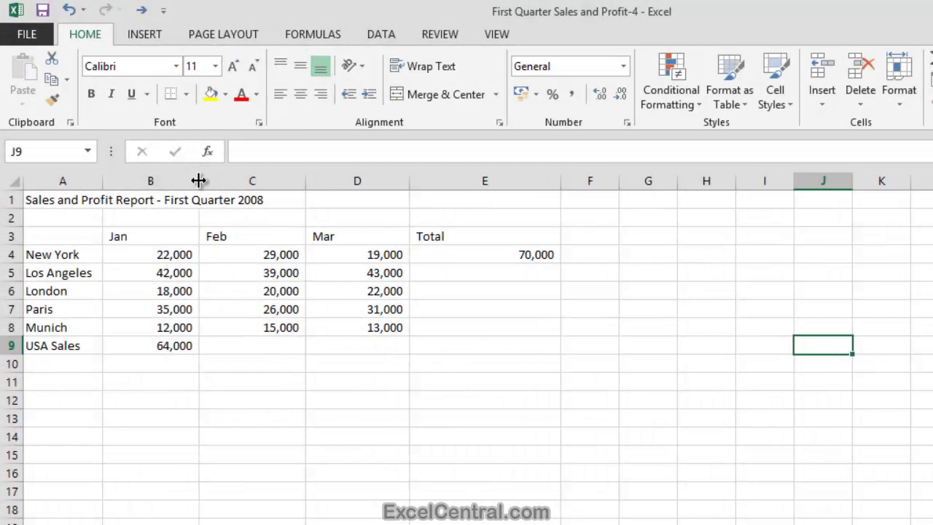
{"action": "double_click", "coordinate": [199, 181]}
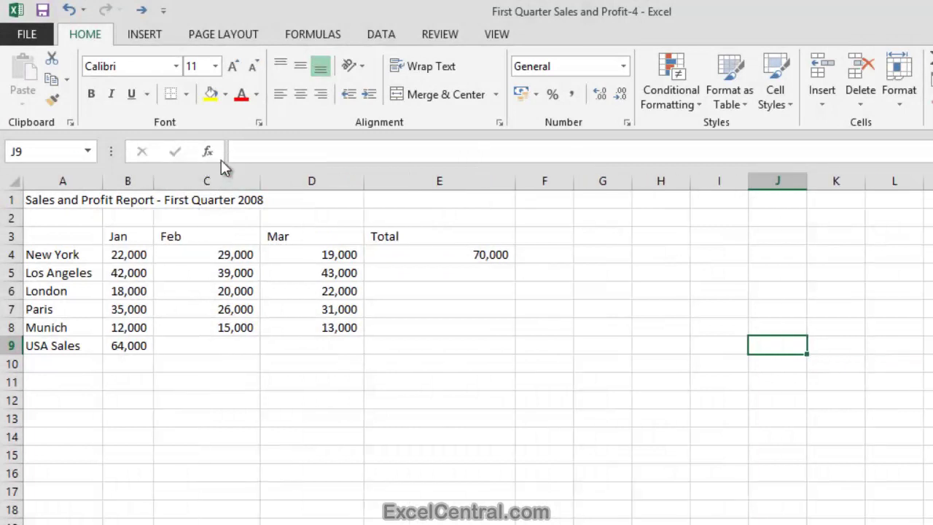
{"action": "double_click", "coordinate": [260, 181]}
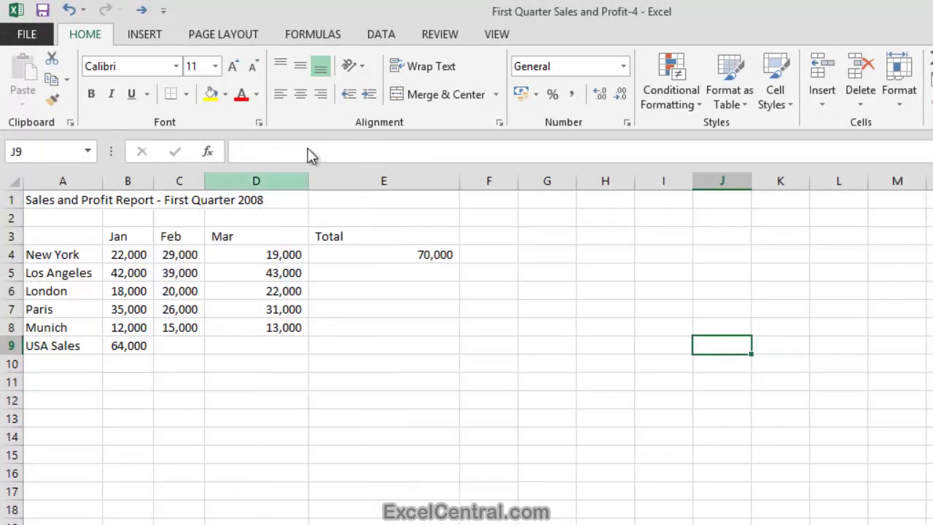
{"action": "double_click", "coordinate": [307, 180]}
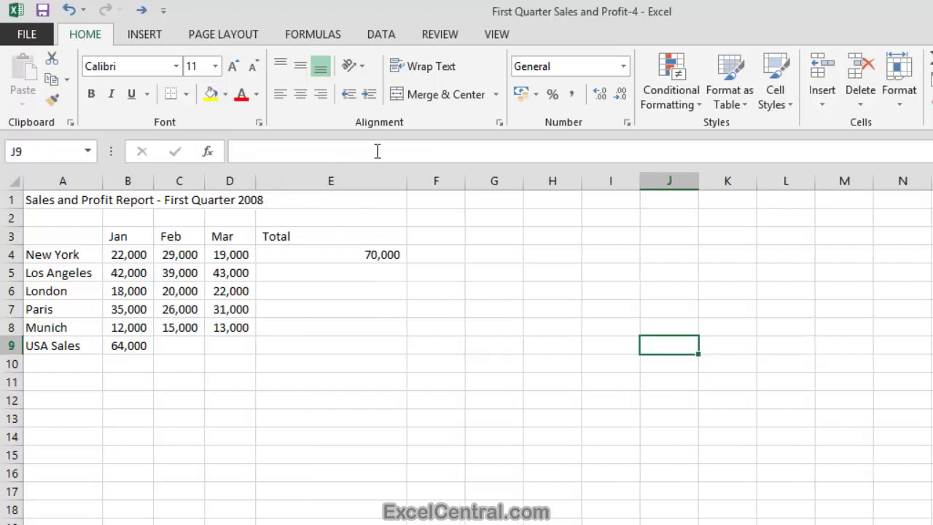
{"action": "double_click", "coordinate": [406, 181]}
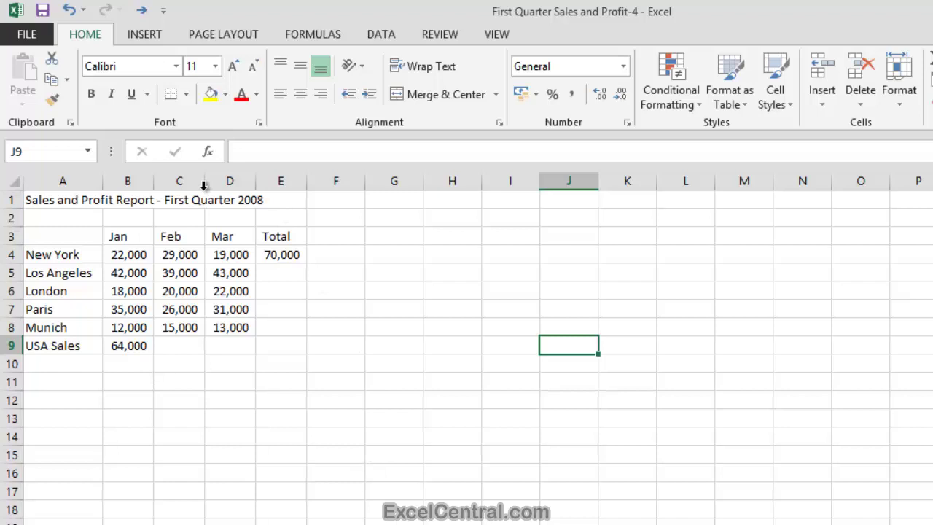
Widen columns B and C far beyond the width of their figures.
{"action": "left_click_drag", "start_coordinate": [152, 187], "coordinate": [224, 186]}
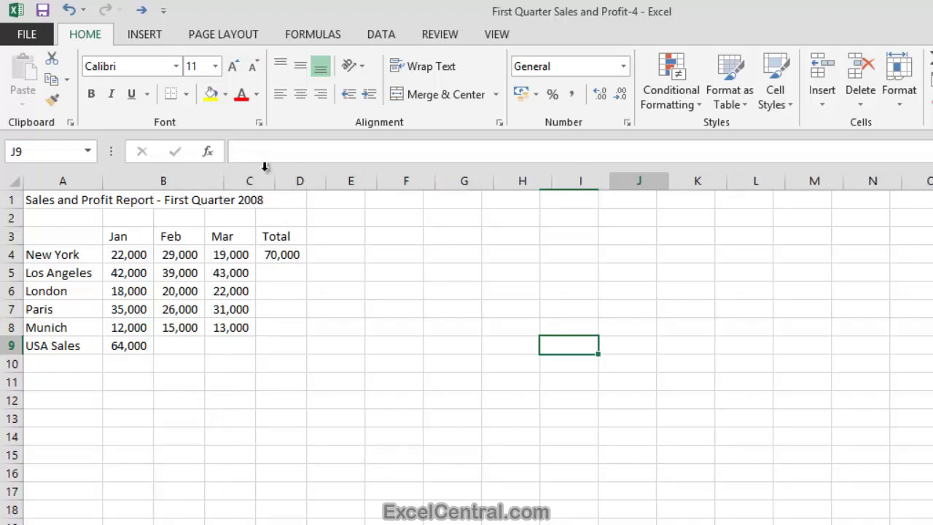
{"action": "mouse_move", "coordinate": [274, 184]}
{"action": "left_mouse_down"}
{"action": "mouse_move", "coordinate": [440, 187]}
{"action": "mouse_move", "coordinate": [568, 174]}
{"action": "mouse_move", "coordinate": [831, 181]}
{"action": "left_mouse_up"}
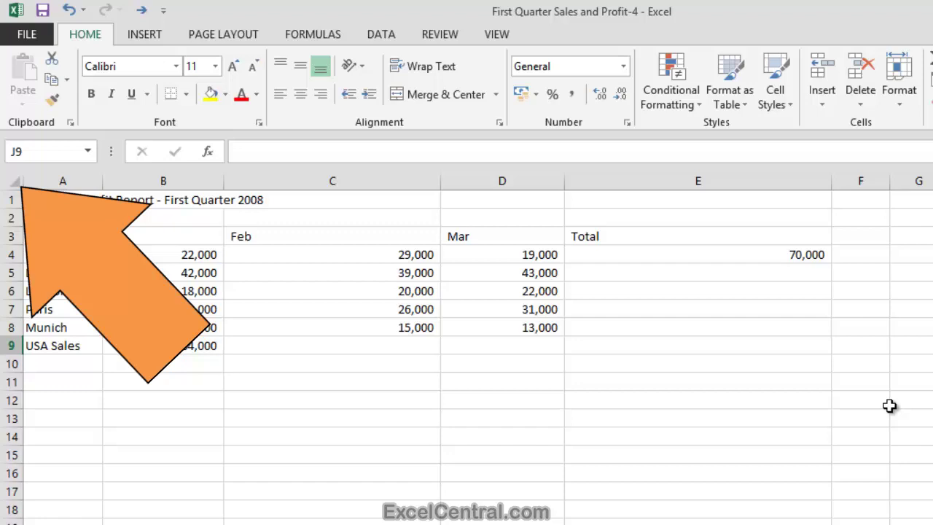
Select the whole worksheet and AutoFit every column, then deselect.
{"action": "left_click", "coordinate": [13, 183]}
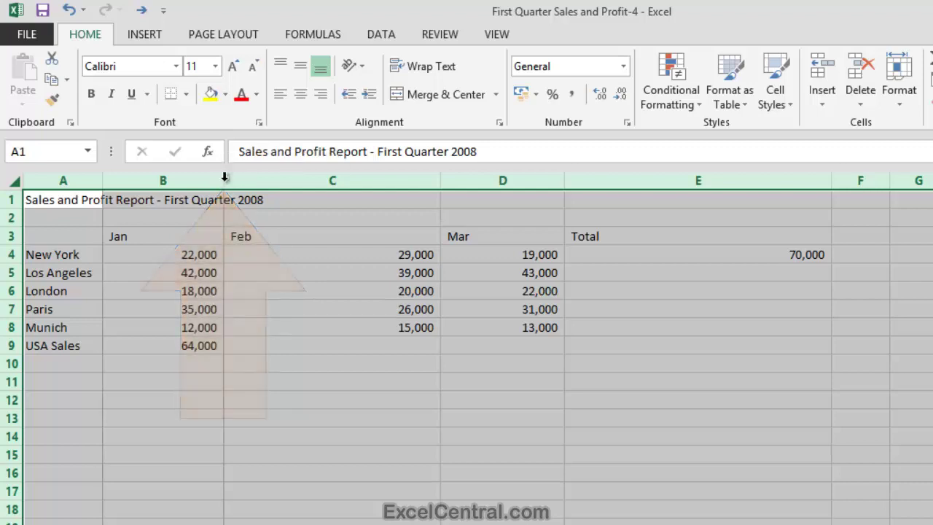
{"action": "double_click", "coordinate": [223, 180]}
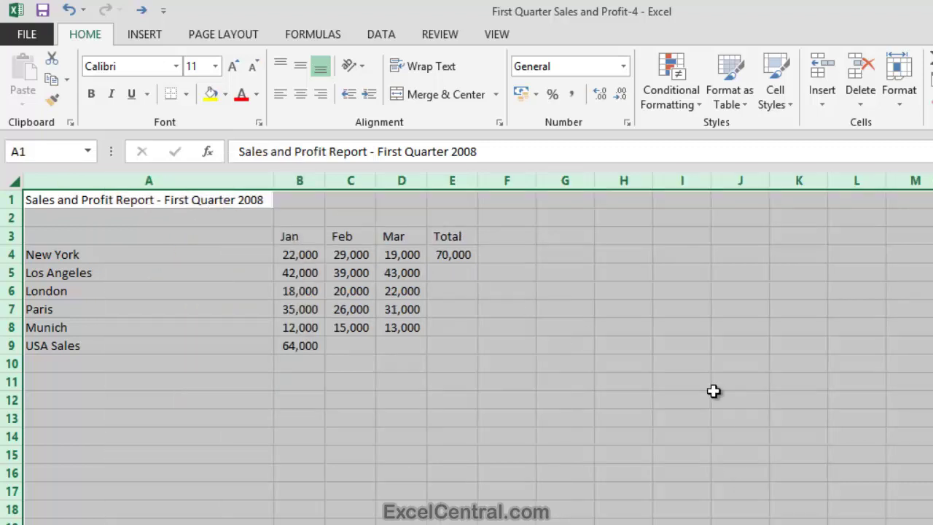
{"action": "left_click", "coordinate": [619, 384]}
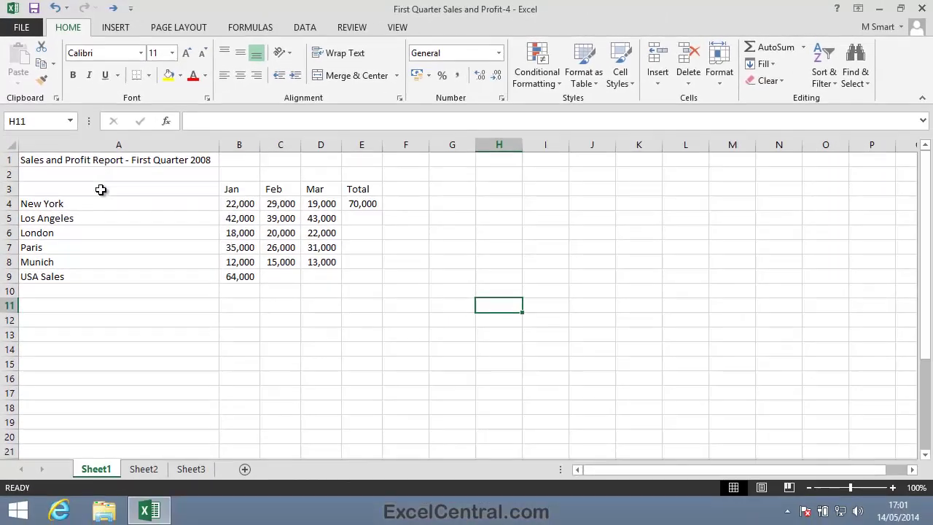
AutoFit column A to the city names in A4:A9 via Home > Format.
{"action": "left_click_drag", "start_coordinate": [73, 203], "coordinate": [97, 275]}
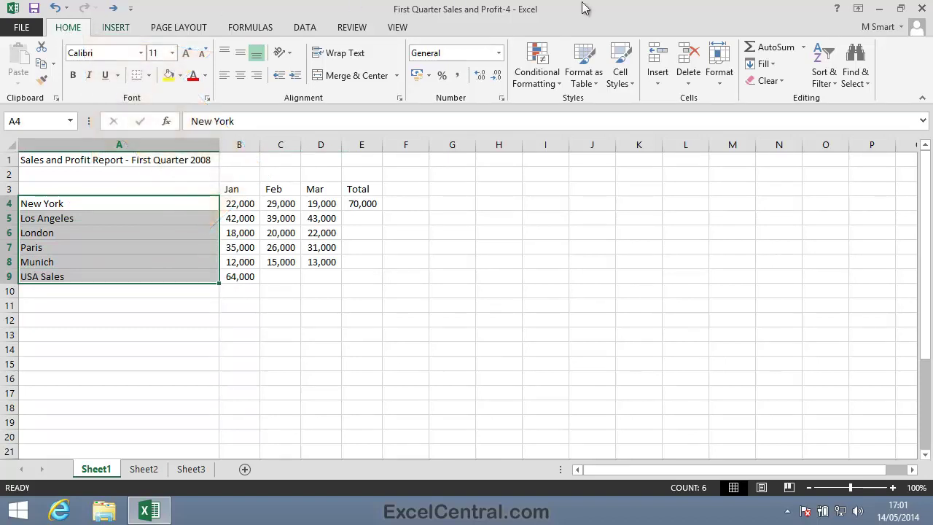
{"action": "left_click", "coordinate": [723, 81]}
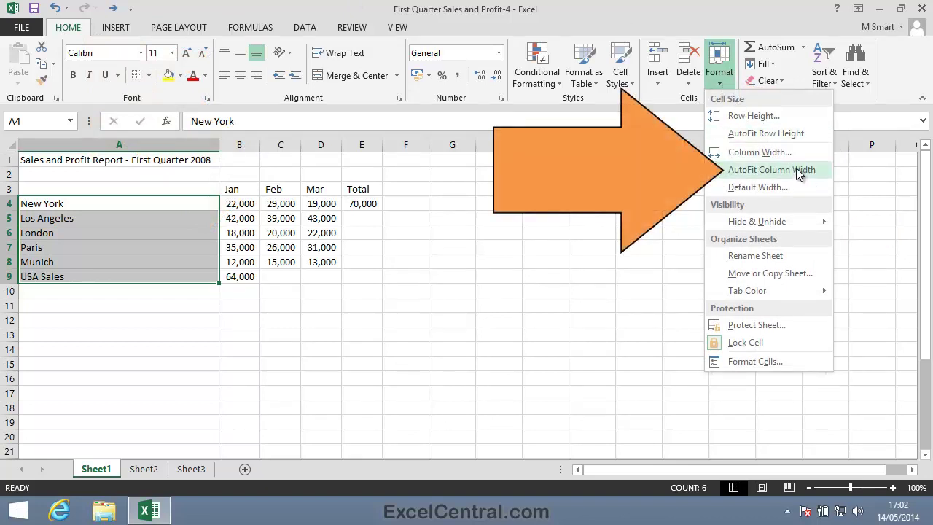
{"action": "left_click", "coordinate": [796, 169]}
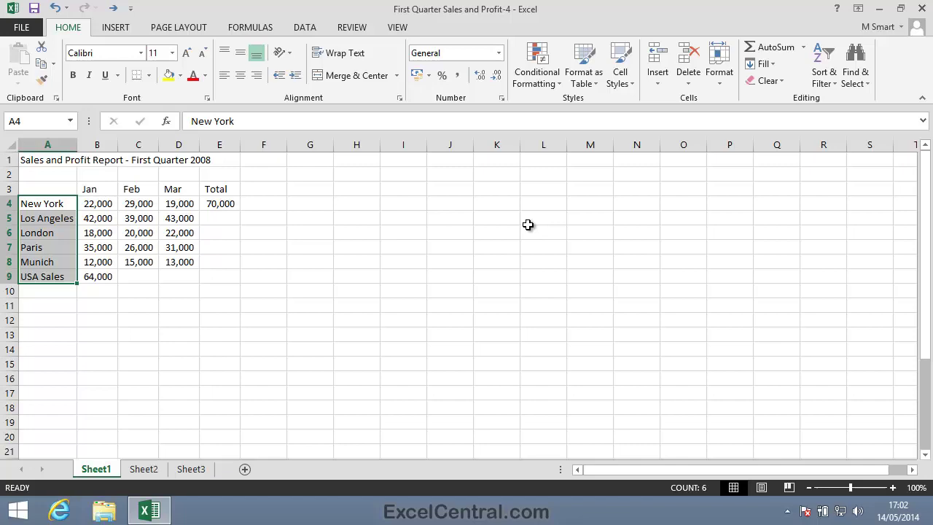
{"action": "left_click", "coordinate": [450, 233]}
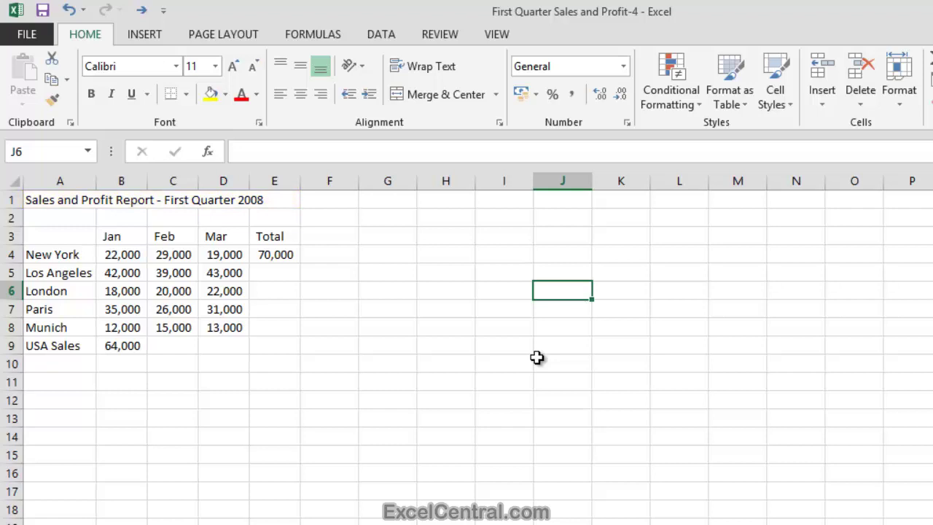
{"action": "left_click", "coordinate": [128, 200]}
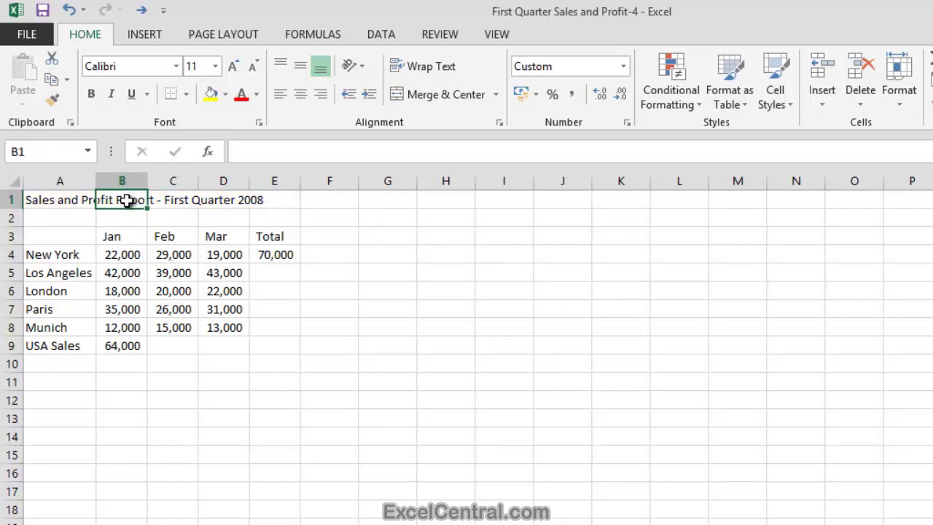
{"action": "type", "text": "999"}
{"action": "key", "text": "Return"}
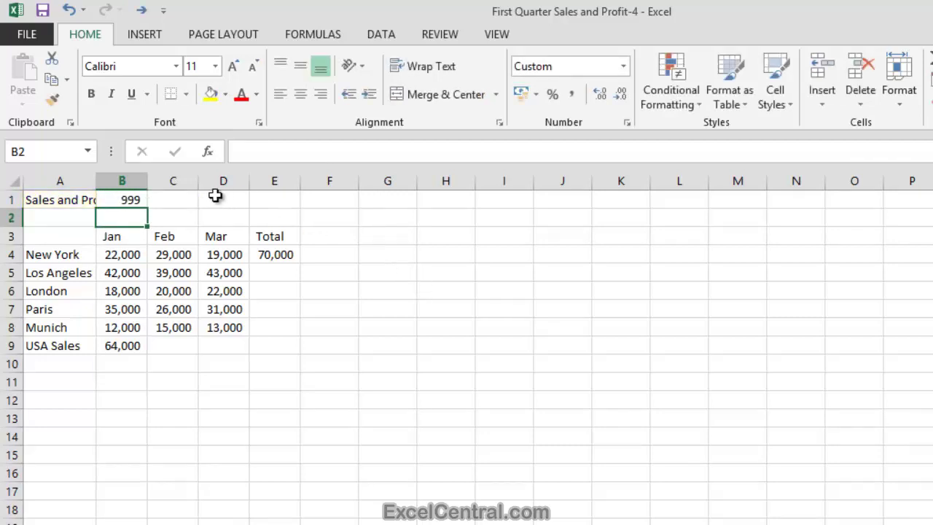
{"action": "left_click", "coordinate": [129, 198]}
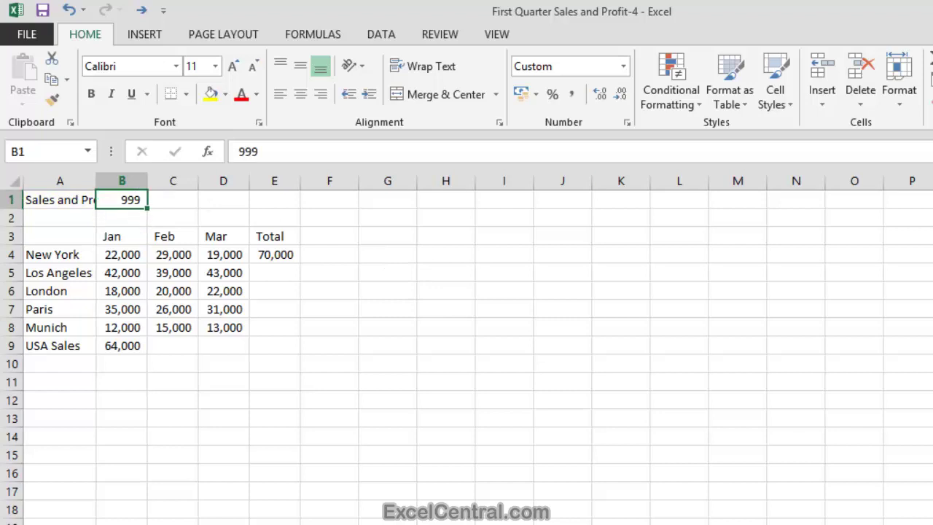
{"action": "key", "text": "Delete"}
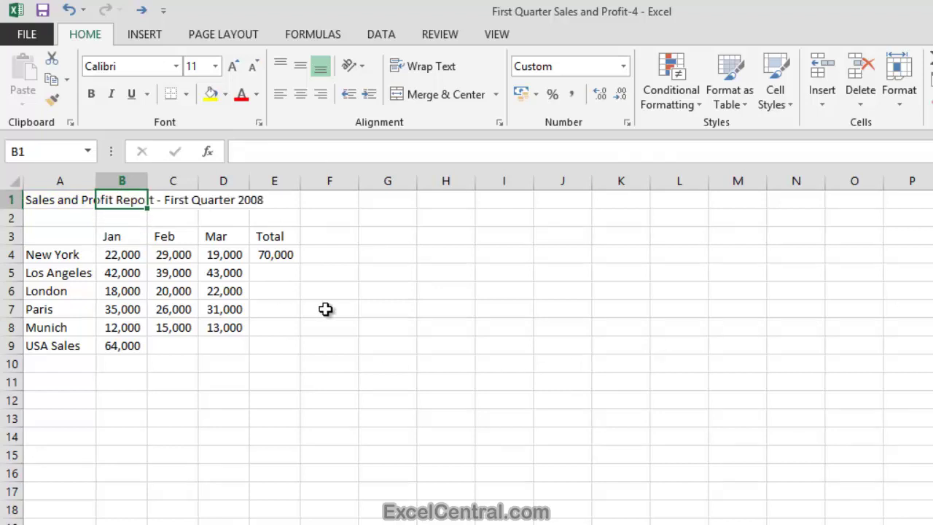
{"action": "left_click", "coordinate": [325, 310]}
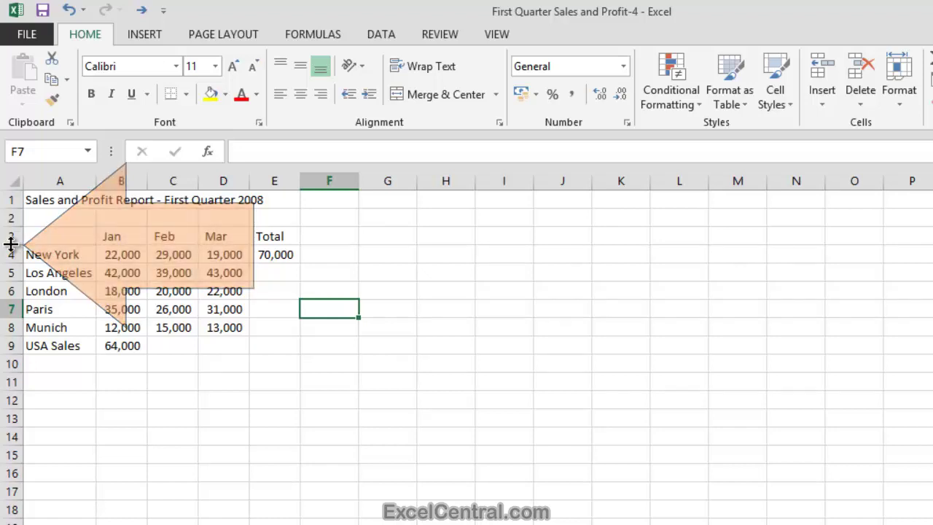
Drag row 3's border down to make it about 42 points tall.
{"action": "left_click_drag", "start_coordinate": [11, 243], "coordinate": [11, 283]}
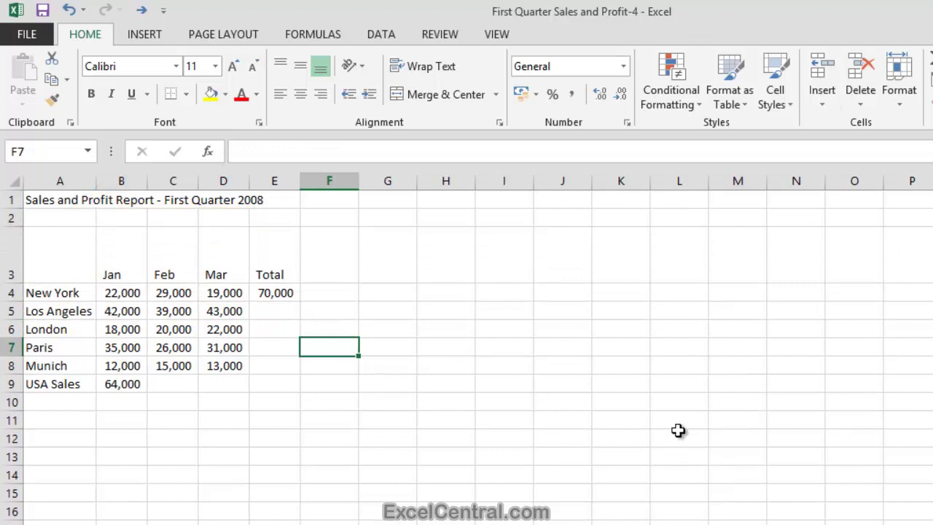